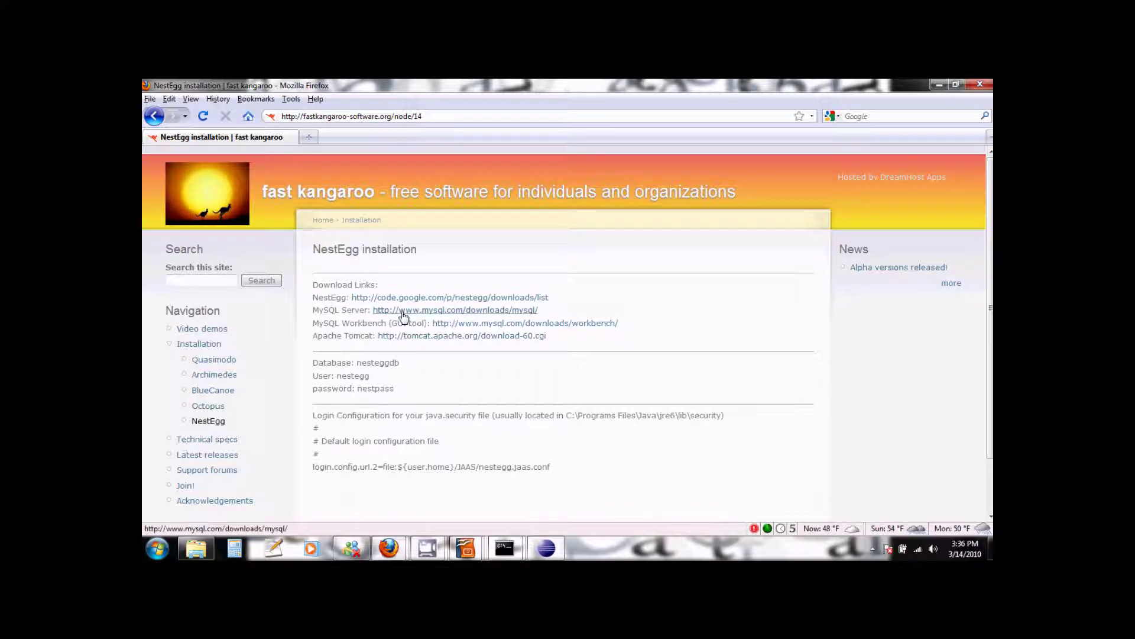
# Step: Open the MySQL Server download page and scroll to its Windows 5.1.44 installer and ZIP rows
pyautogui.click(404, 315)
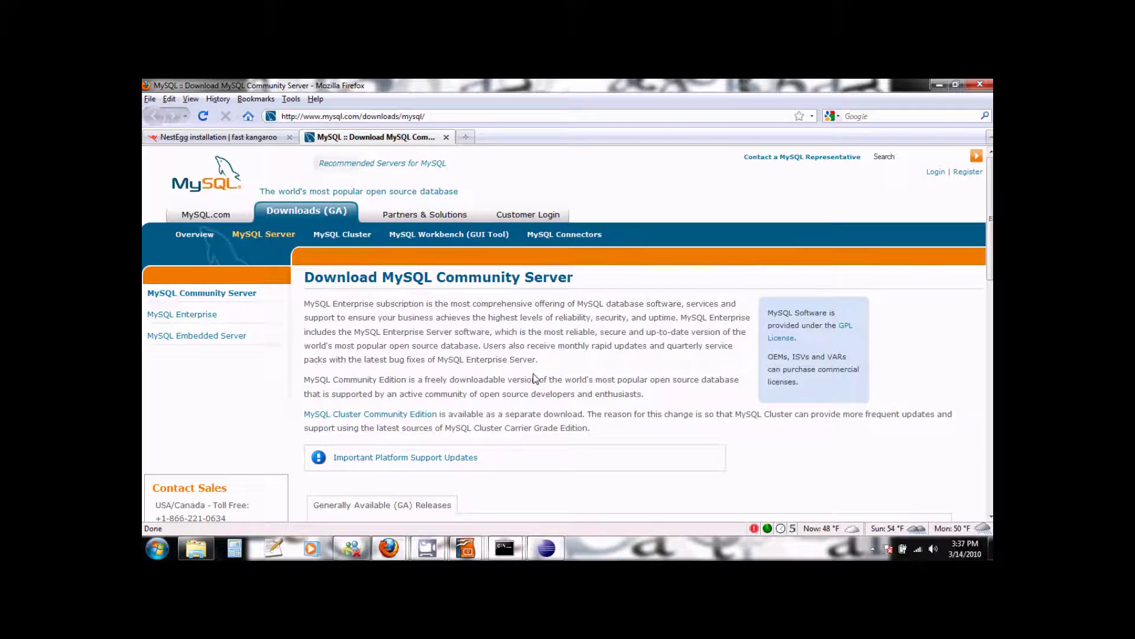
pyautogui.scroll(-5, 534, 378)
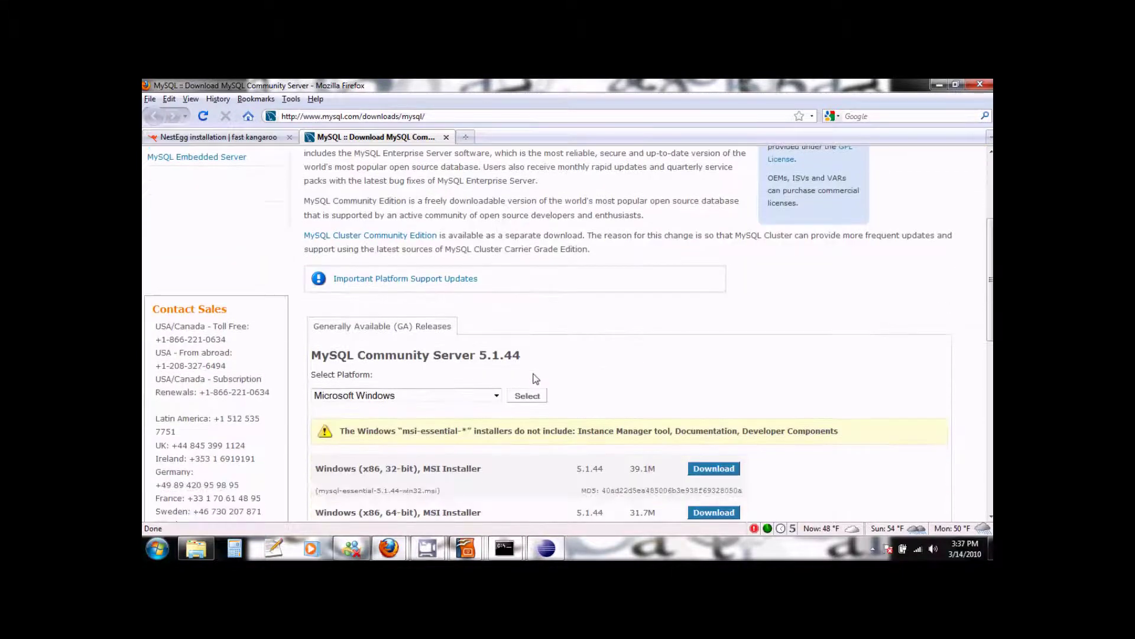
pyautogui.scroll(-6, 491, 349)
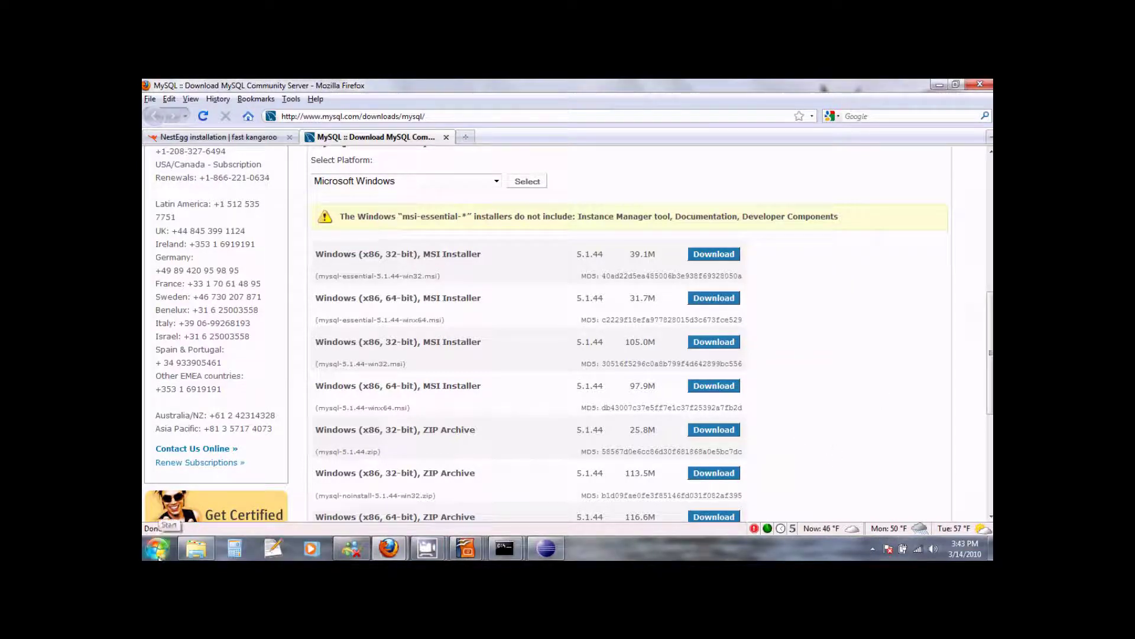
# Step: Launch the Services console from Control Panel's System and Security Administrative Tools
pyautogui.click(159, 556)
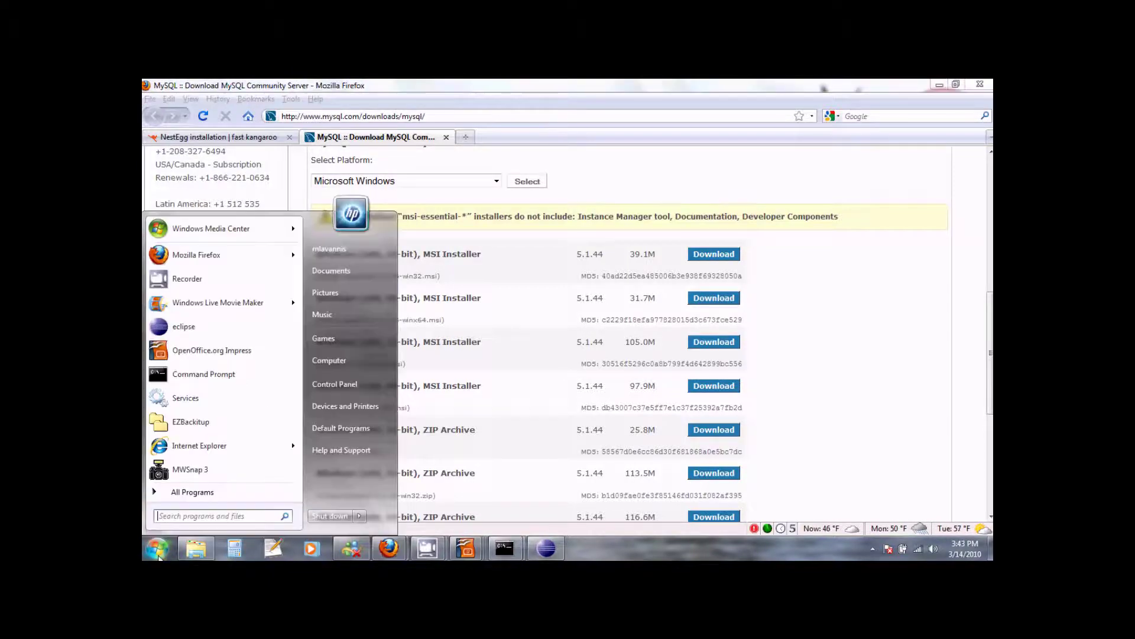
pyautogui.click(335, 385)
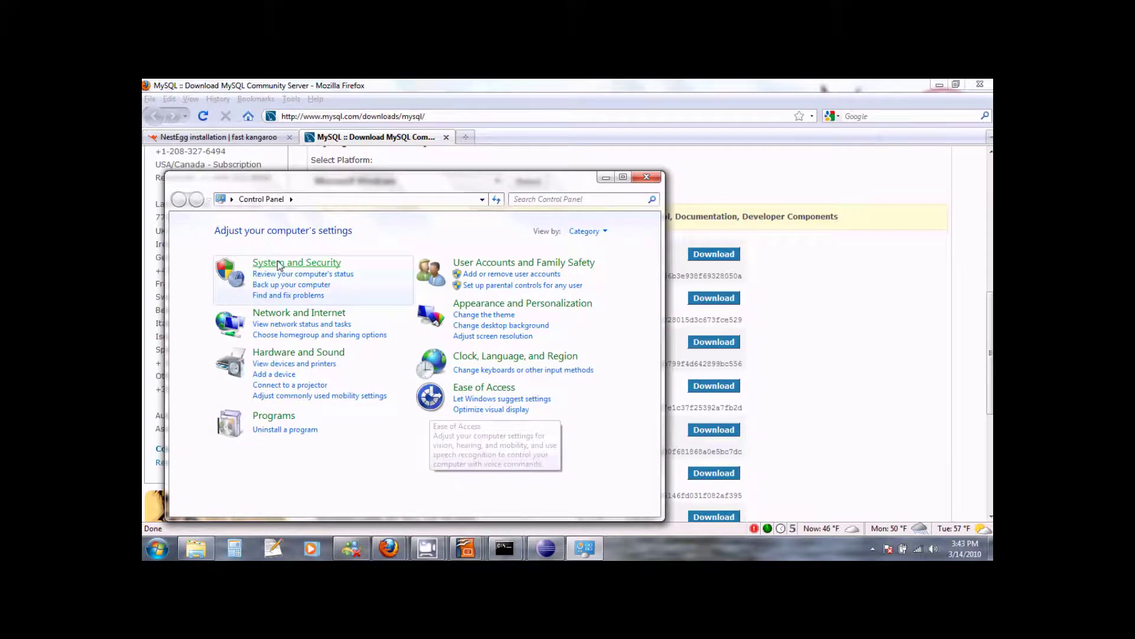
pyautogui.click(279, 265)
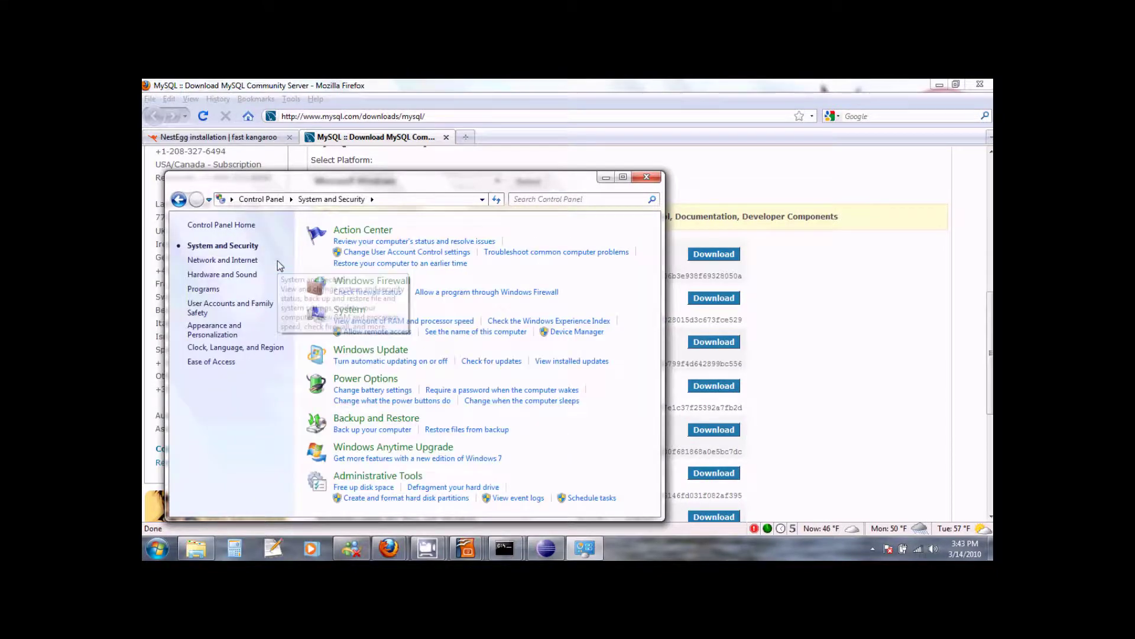
pyautogui.click(398, 476)
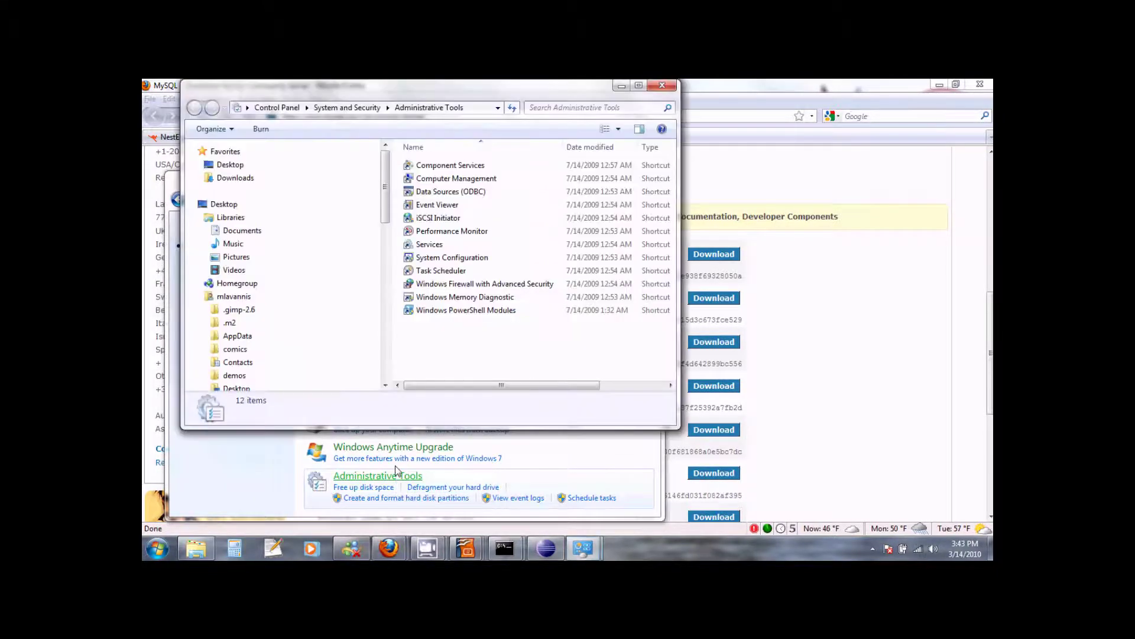
pyautogui.click(425, 246)
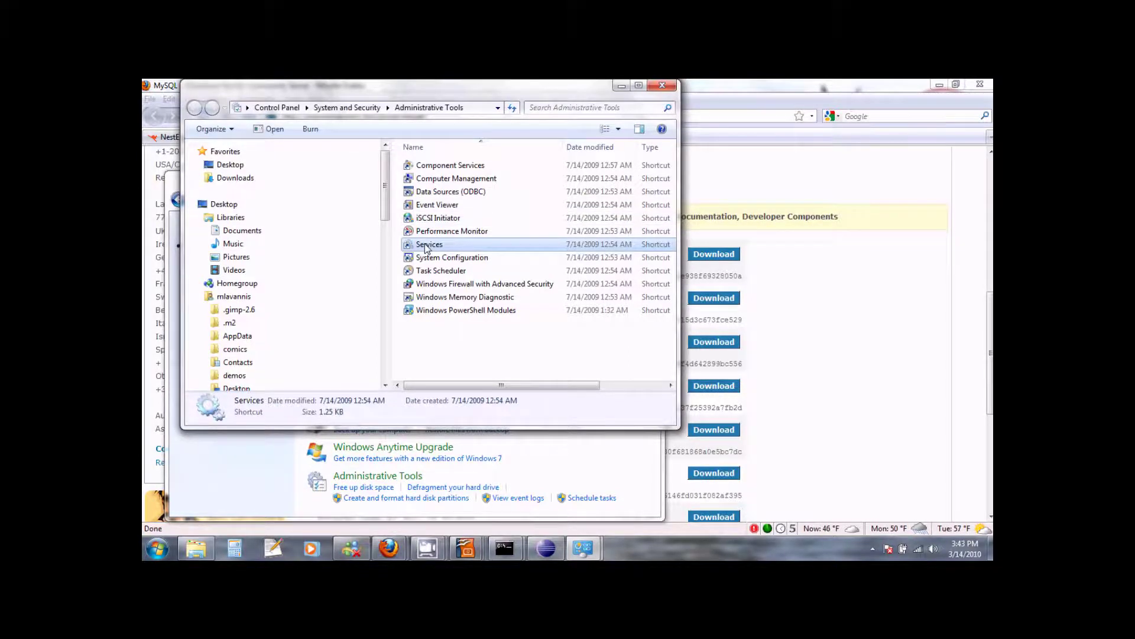
pyautogui.doubleClick(425, 245)
# Step: Confirm the MySQL service shows Started, then close Services and Administrative Tools
pyautogui.moveTo(694, 226); pyautogui.dragTo(693, 306)
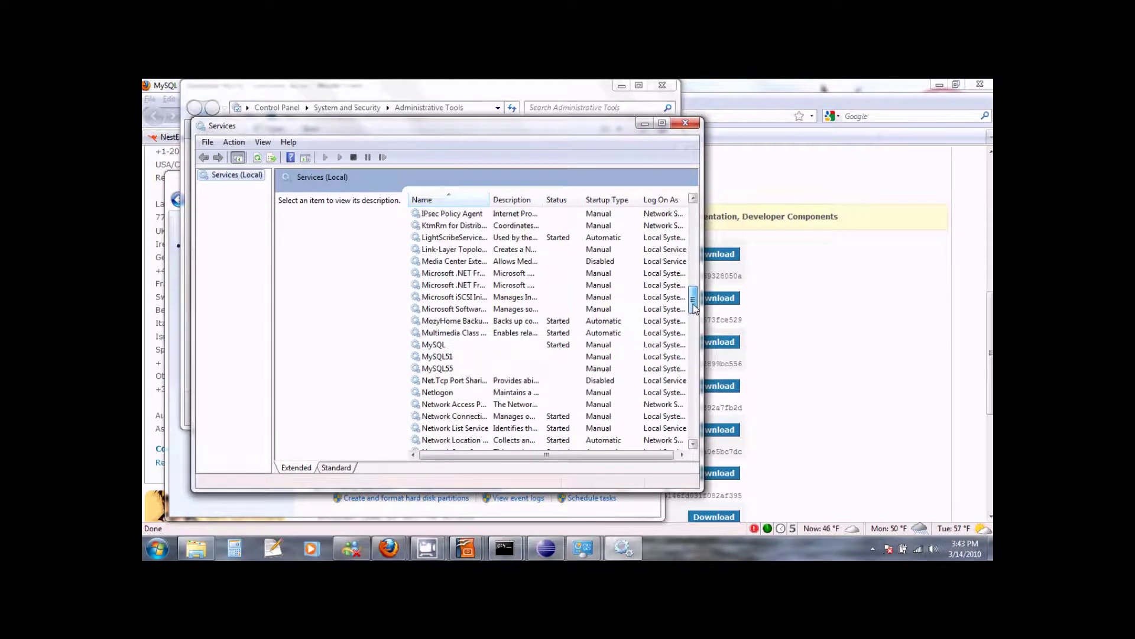
pyautogui.click(438, 347)
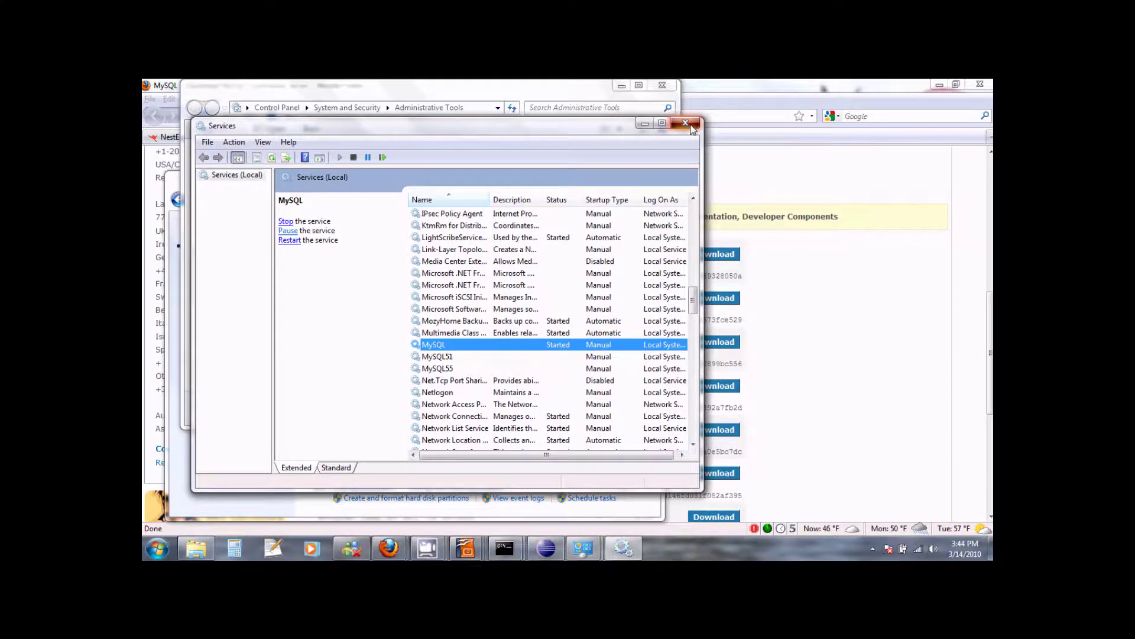
pyautogui.click(692, 128)
pyautogui.click(662, 85)
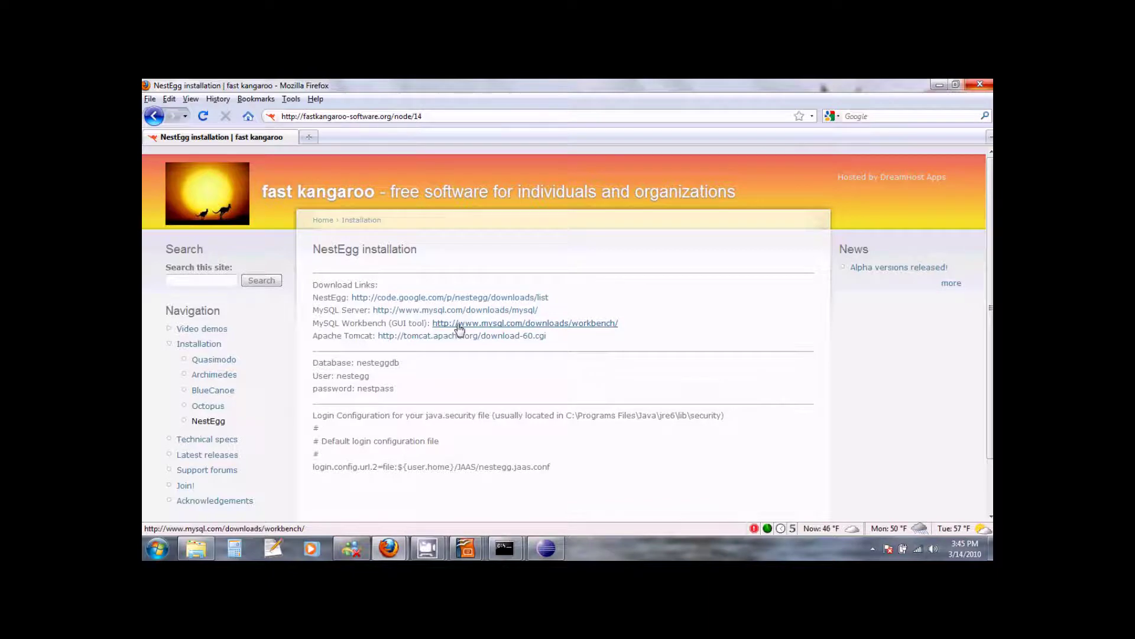
# Step: Open the MySQL Workbench download page and scroll to its 5.1.18a Windows MSI and ZIP downloads
pyautogui.click(459, 325)
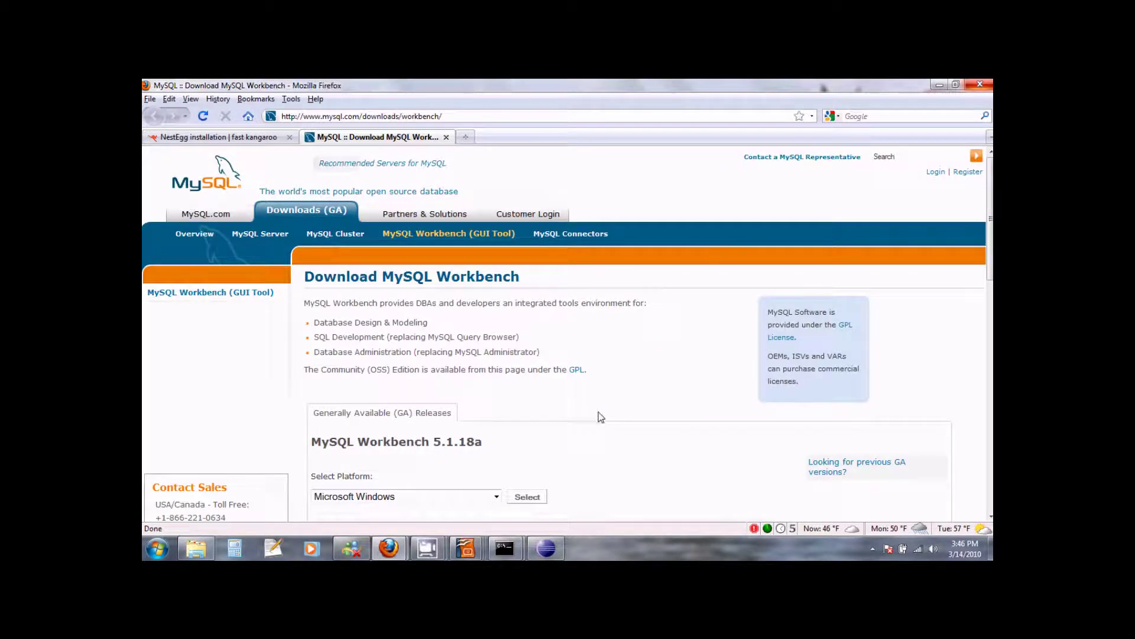
pyautogui.scroll(-1, 599, 417)
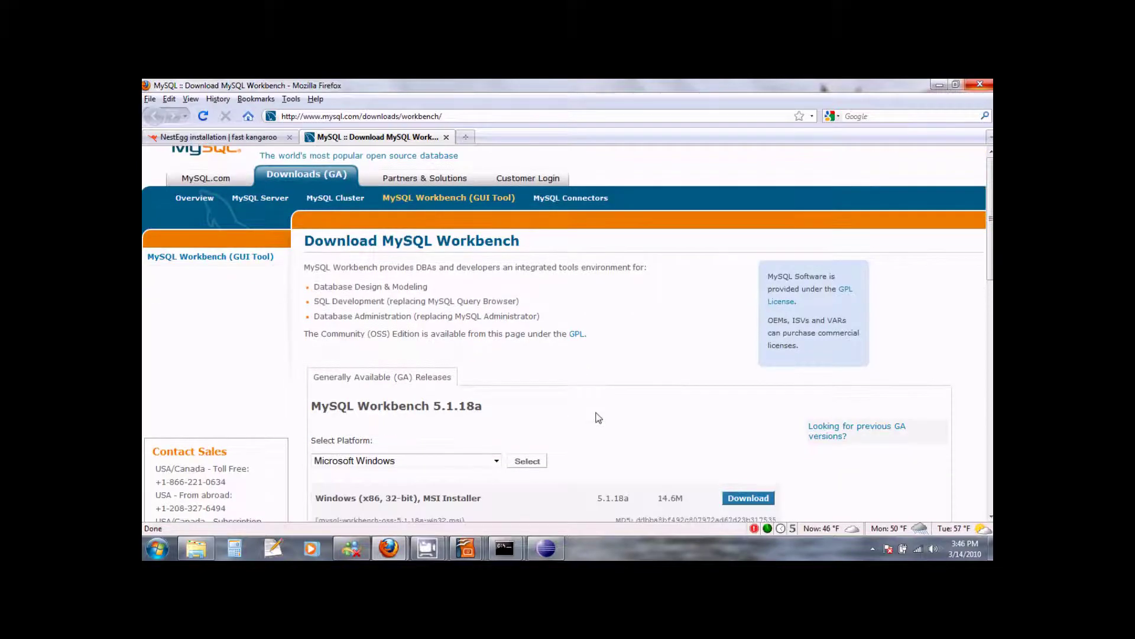
pyautogui.scroll(-2, 597, 414)
pyautogui.scroll(-3, 585, 431)
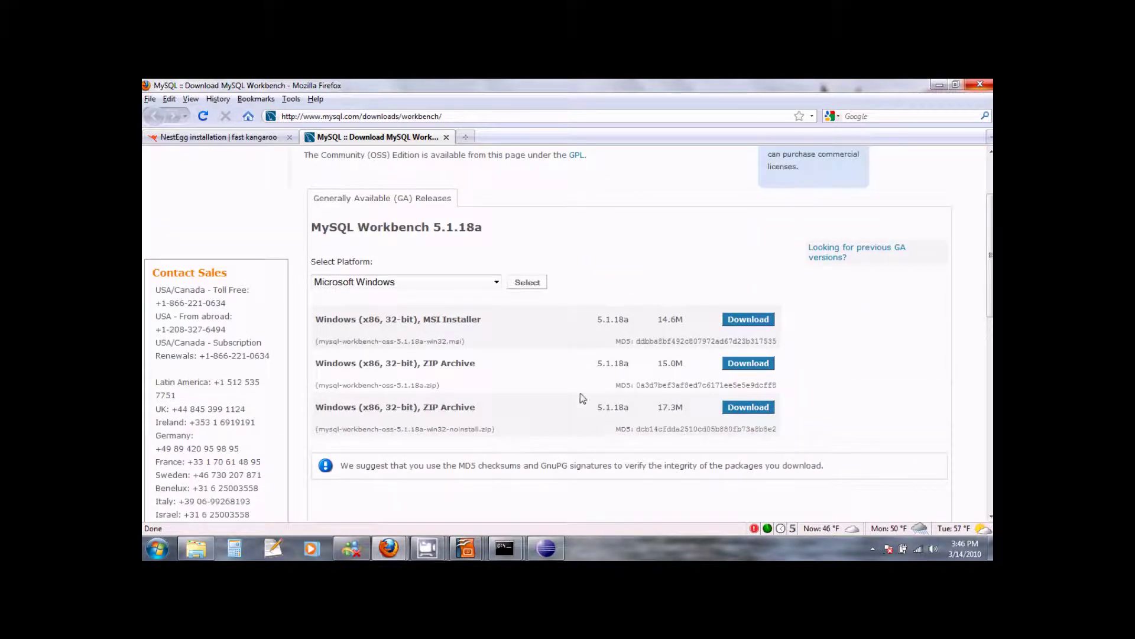
pyautogui.scroll(-1, 582, 399)
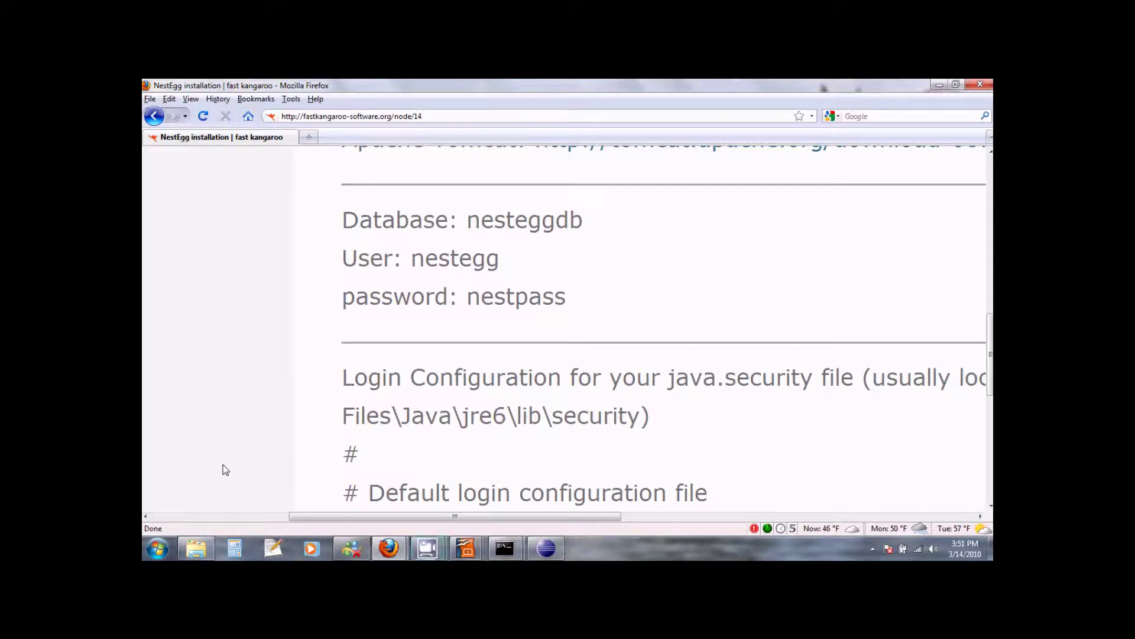
# Step: Launch MySQL Administrator from the MySQL programs folder and connect as root with the account password
pyautogui.click(158, 550)
pyautogui.click(192, 501)
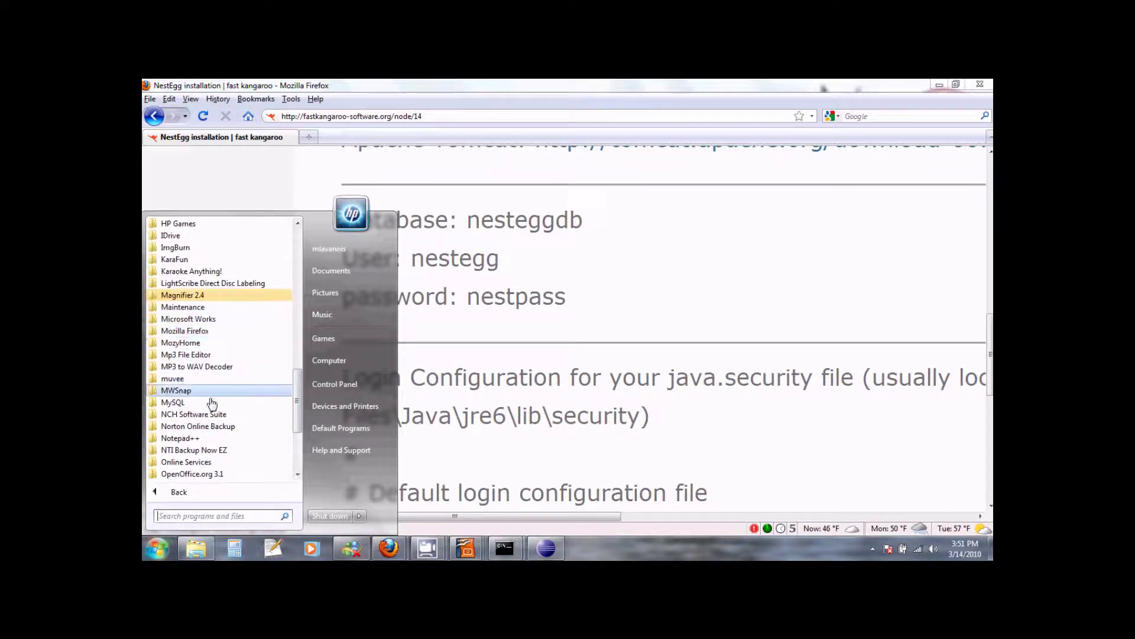
pyautogui.click(194, 403)
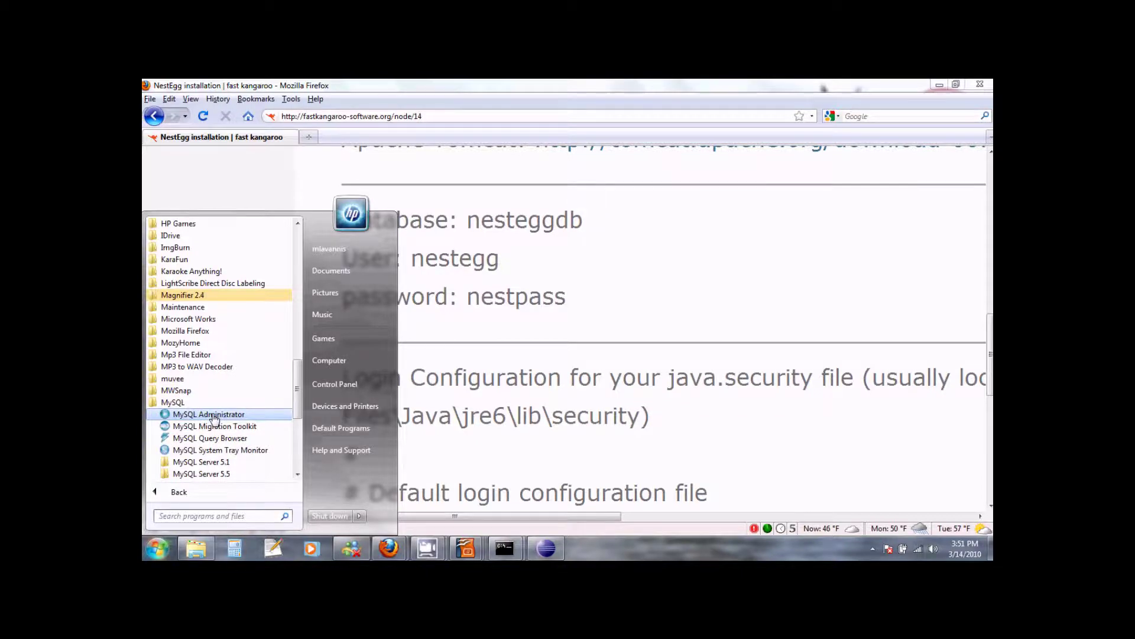
pyautogui.click(214, 416)
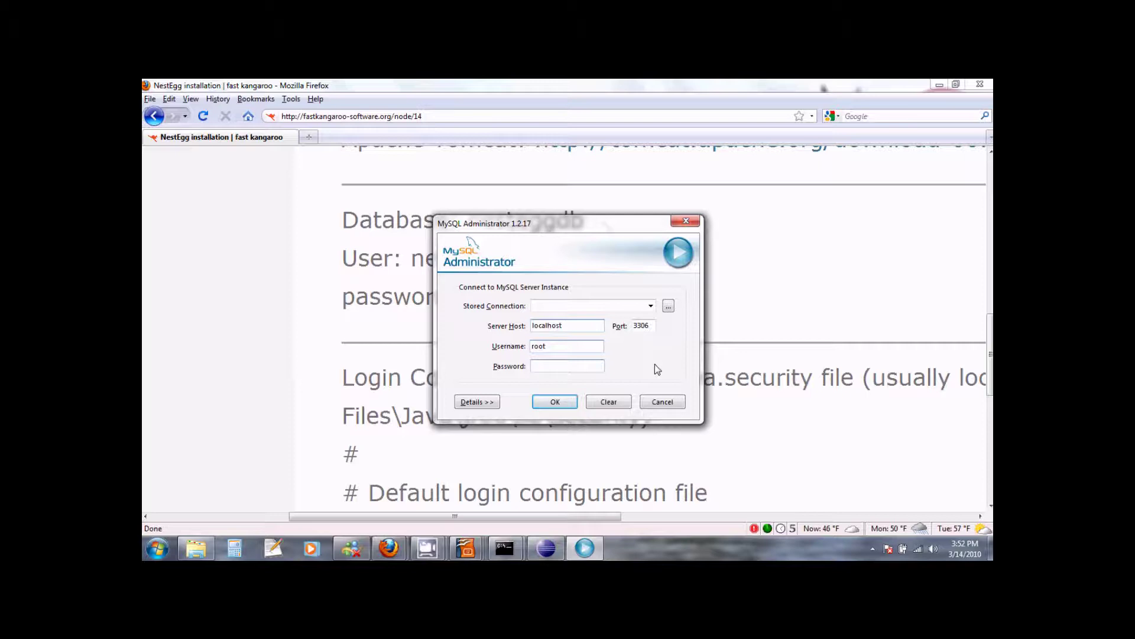
pyautogui.write('*********')
pyautogui.click(553, 401)
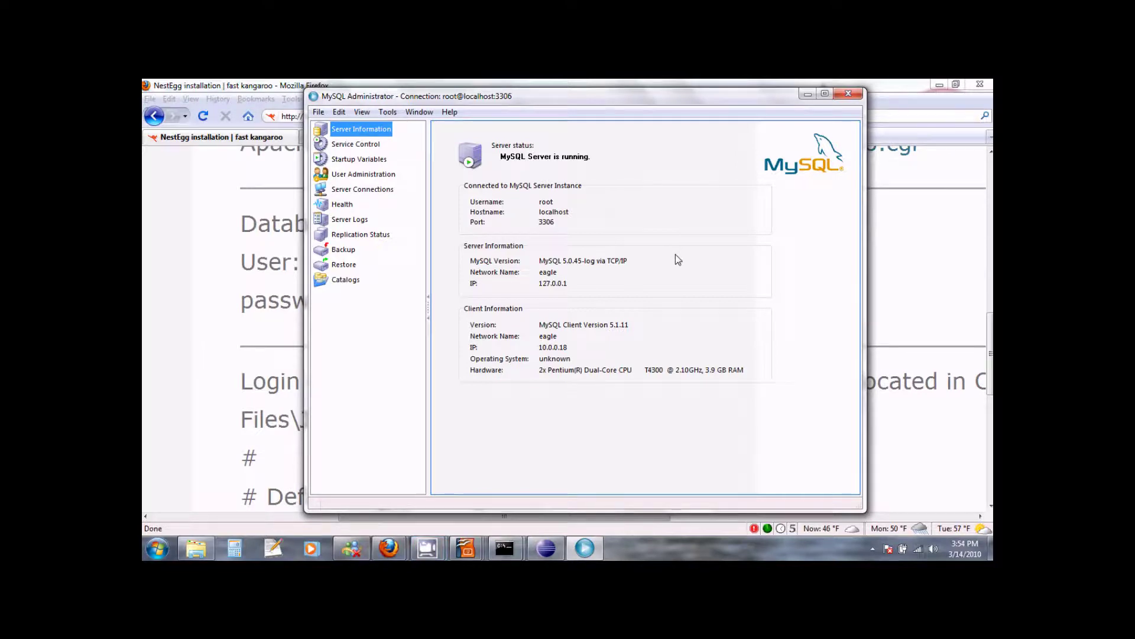
# Step: Create a schema named nesteggdb from the Catalogs Schemata list
pyautogui.click(347, 280)
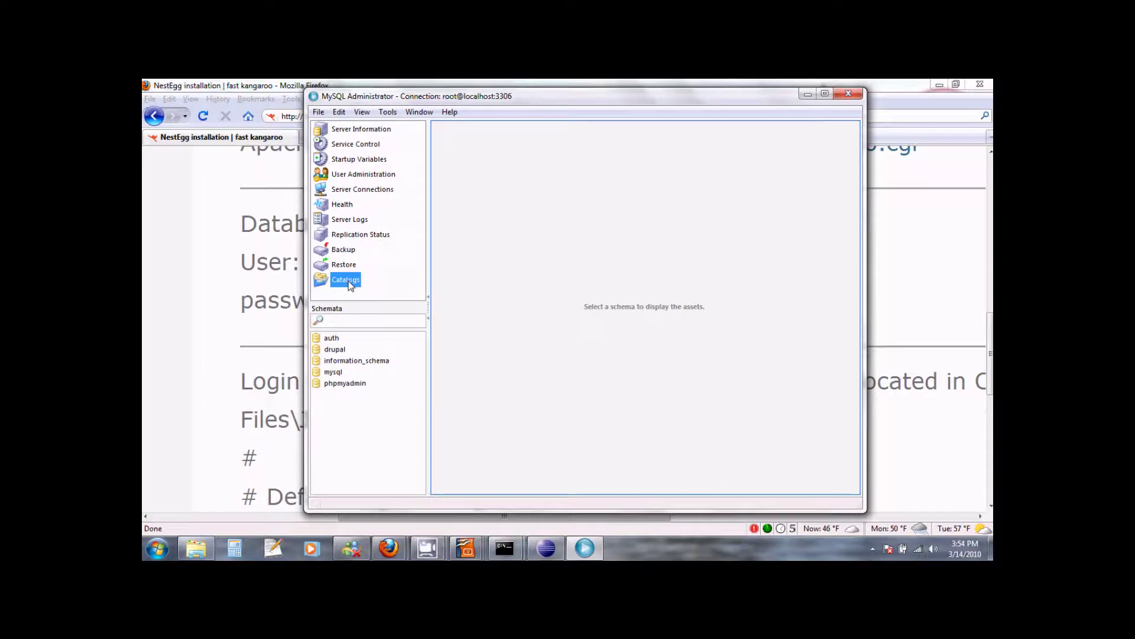
pyautogui.rightClick(341, 409)
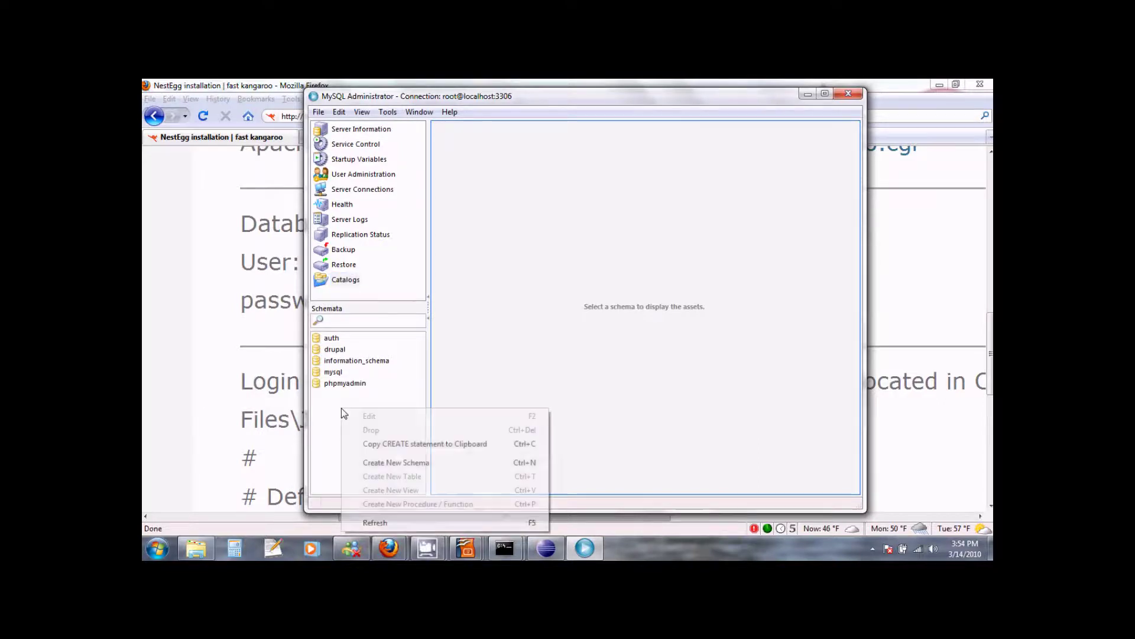
pyautogui.click(395, 463)
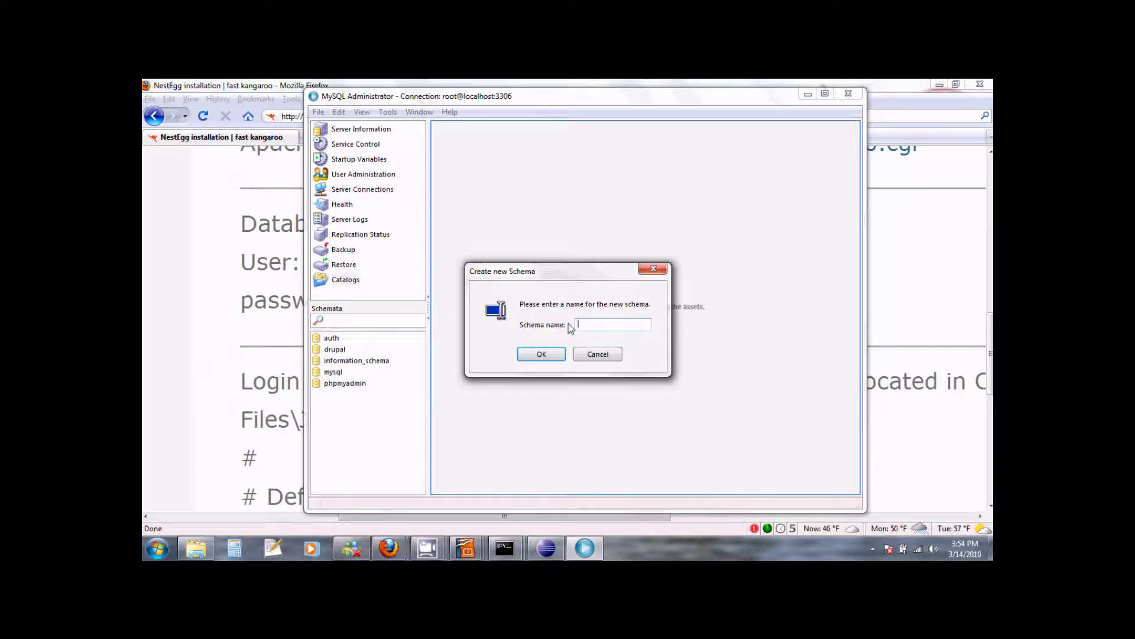
pyautogui.moveTo(601, 275); pyautogui.dragTo(576, 160)
pyautogui.click(574, 198)
pyautogui.write('nes')
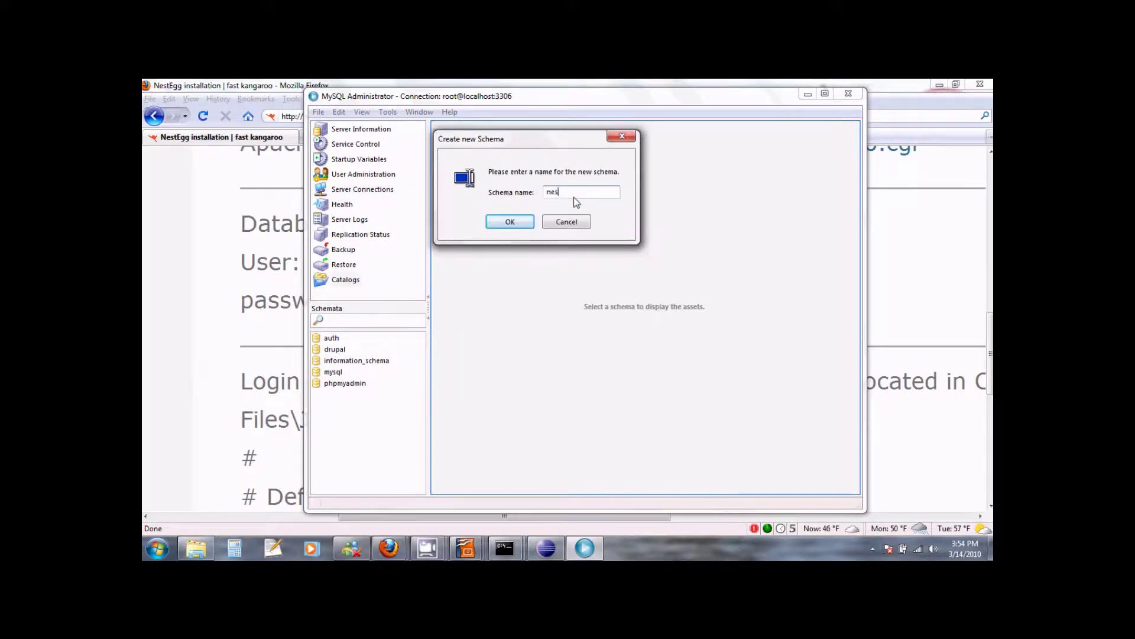
pyautogui.write('teggdb')
pyautogui.moveTo(520, 142); pyautogui.dragTo(518, 134)
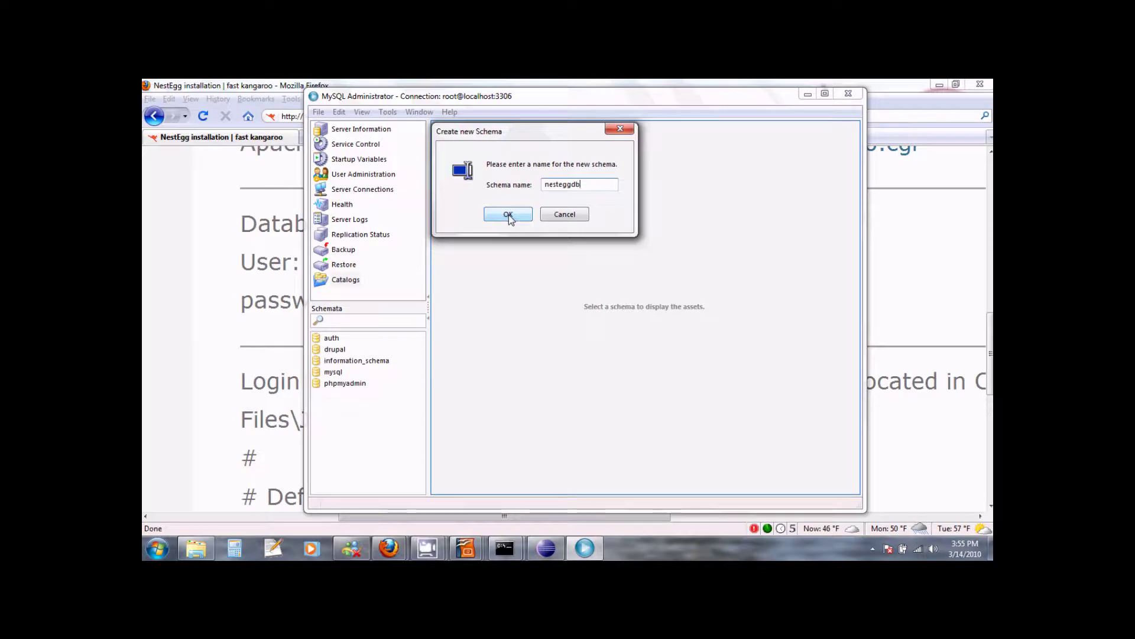
pyautogui.click(508, 216)
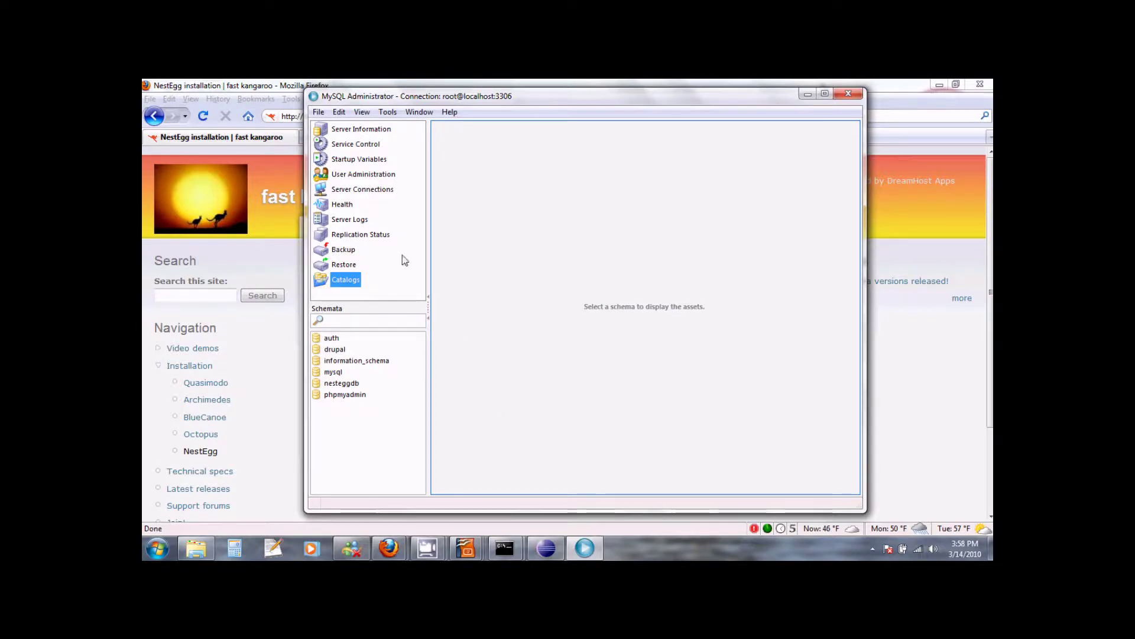
# Step: In User Administration, add a new user account with login name nestegg
pyautogui.click(383, 179)
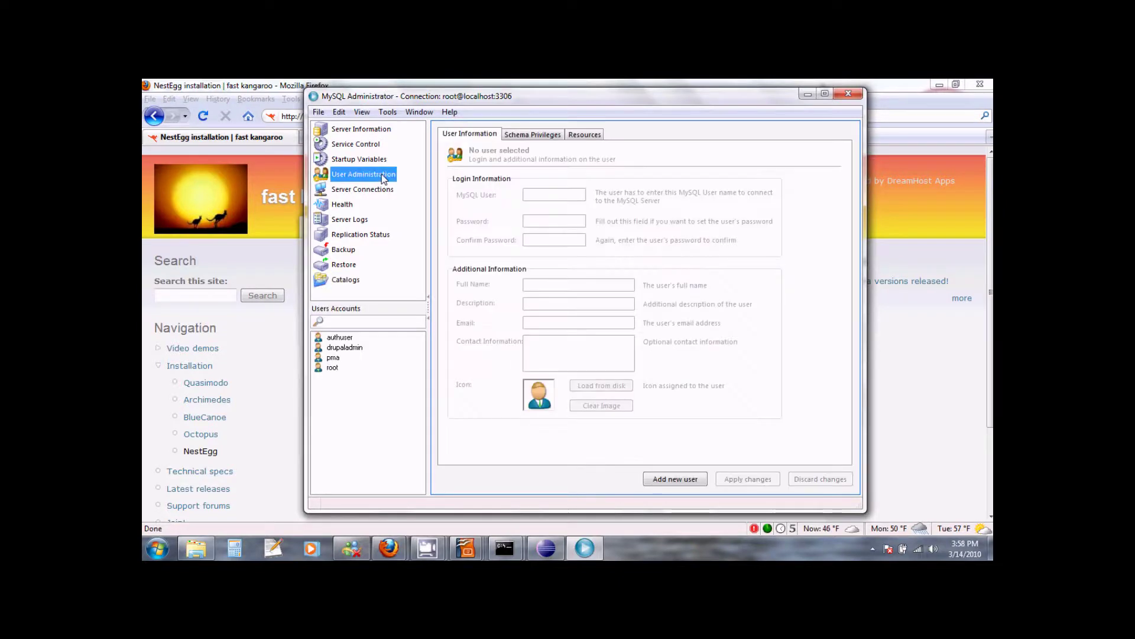
pyautogui.rightClick(356, 383)
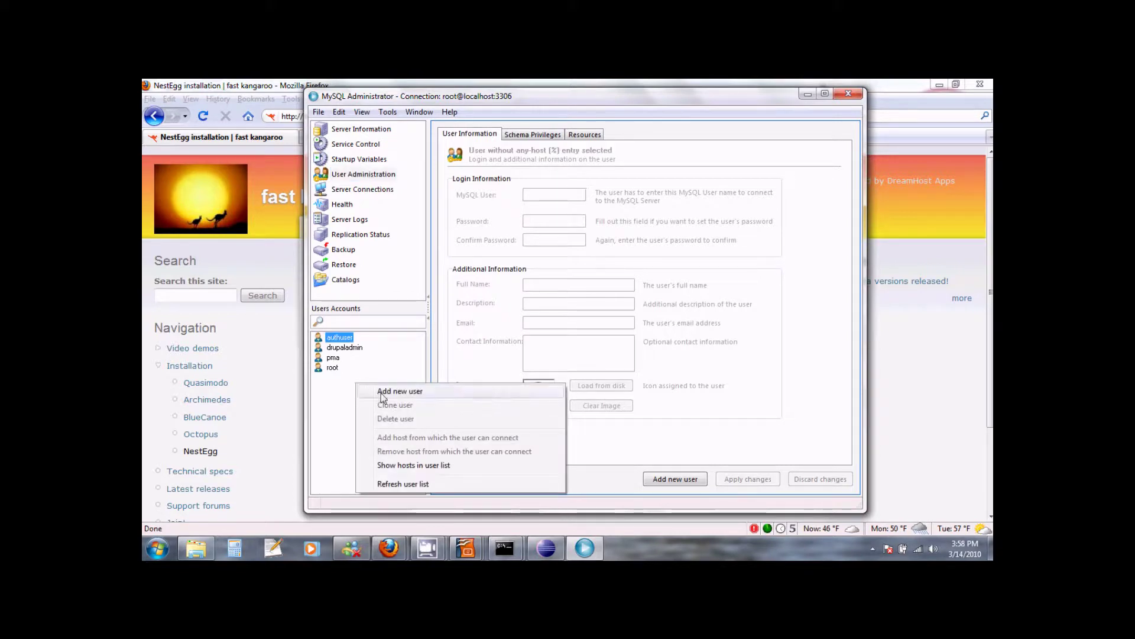
pyautogui.click(382, 391)
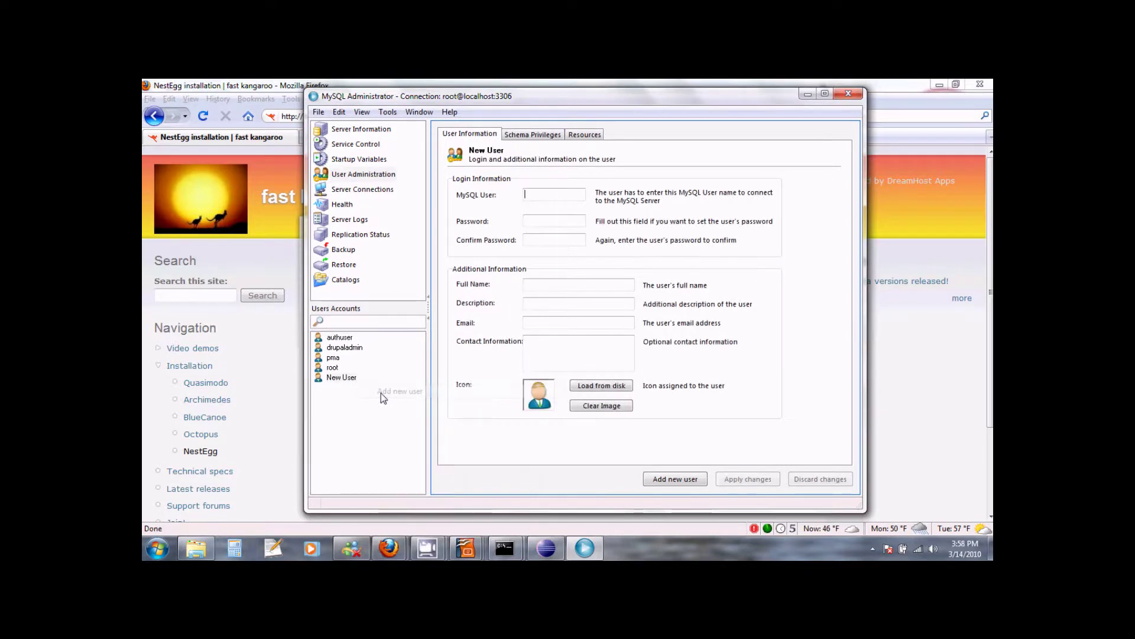
pyautogui.click(548, 195)
pyautogui.write('nestegg')
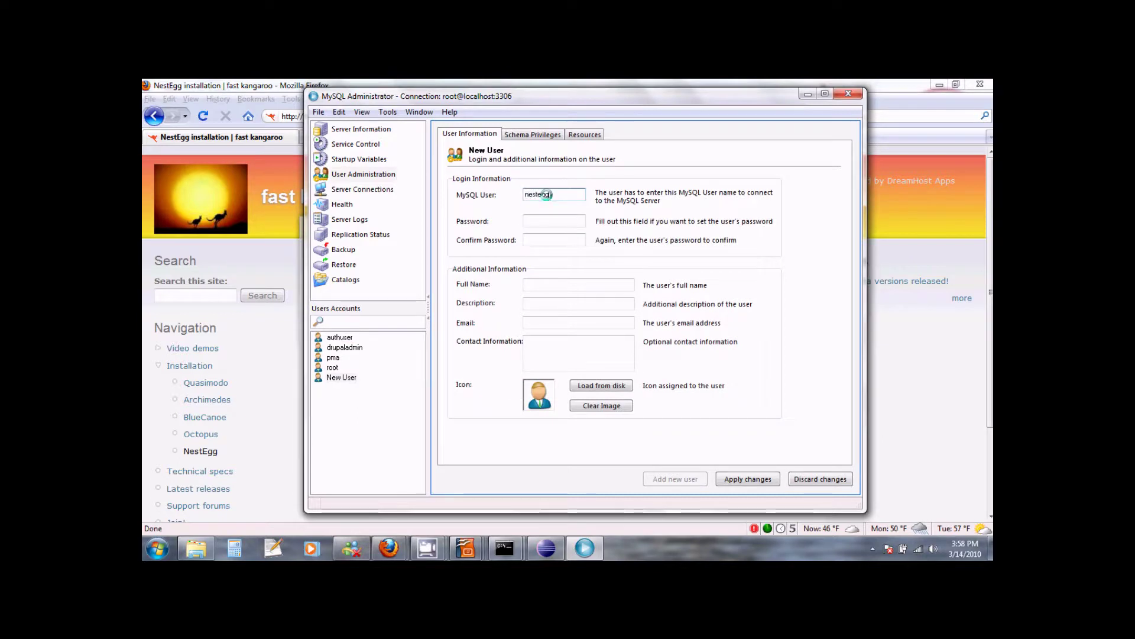
# Step: Enter and confirm the new user's password and show its Schema Privileges
pyautogui.press('Tab')
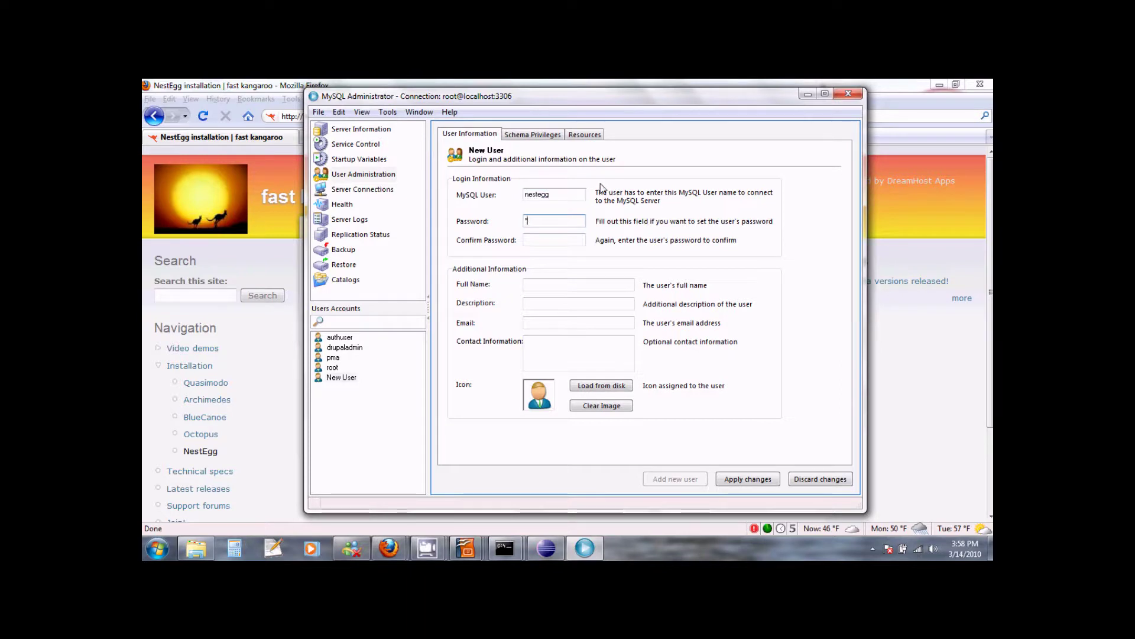
pyautogui.write('nestegg')
pyautogui.press('Tab')
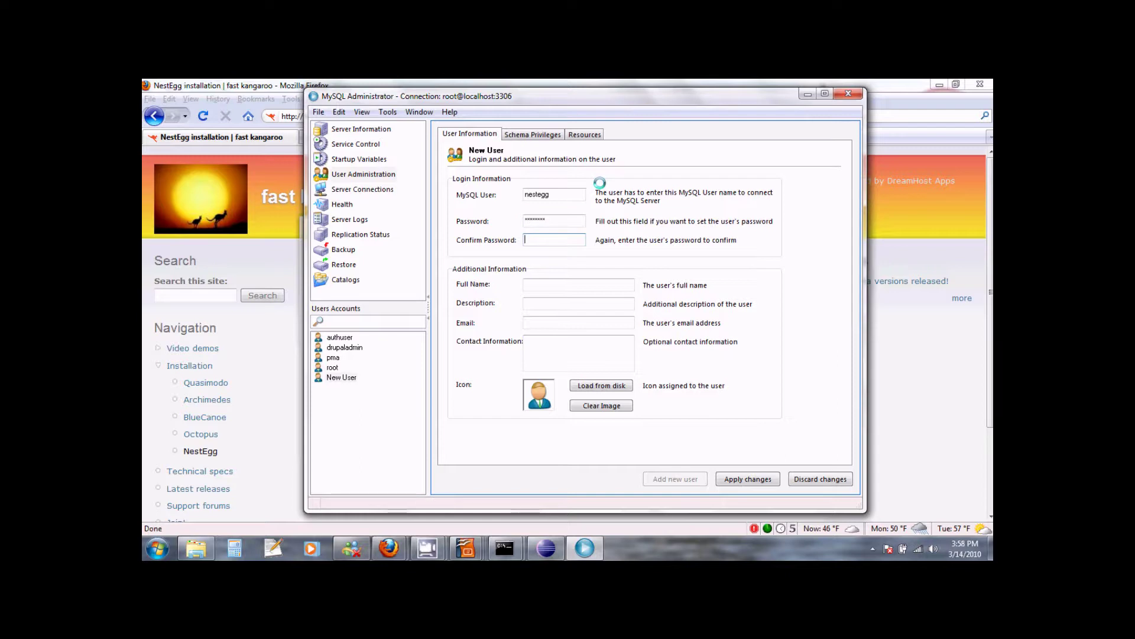
pyautogui.write('nestegg')
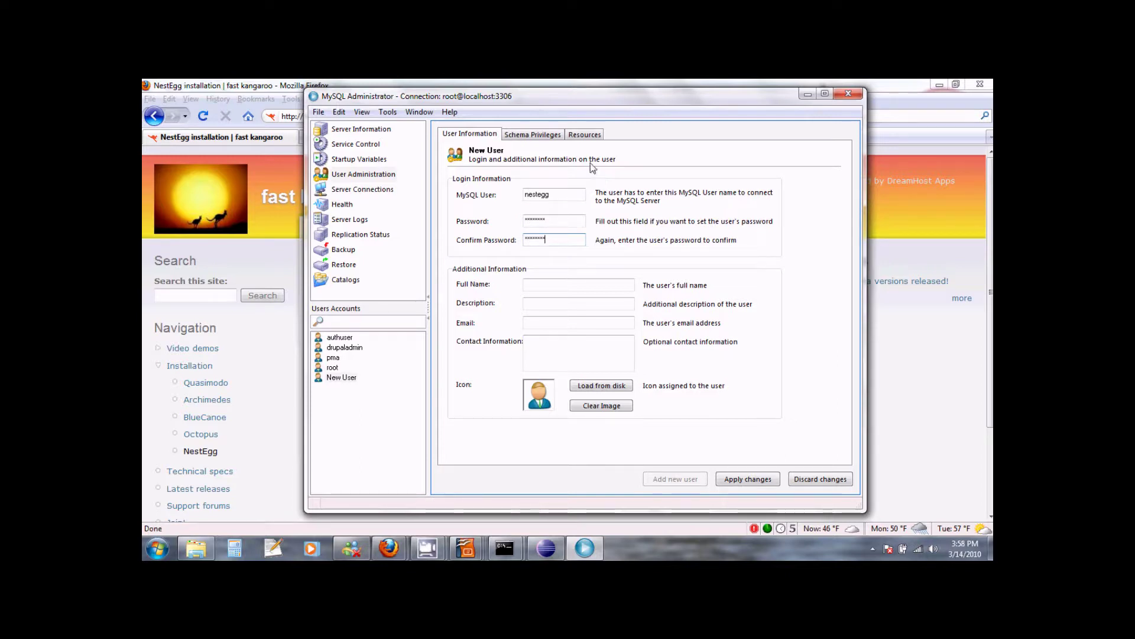
pyautogui.click(538, 135)
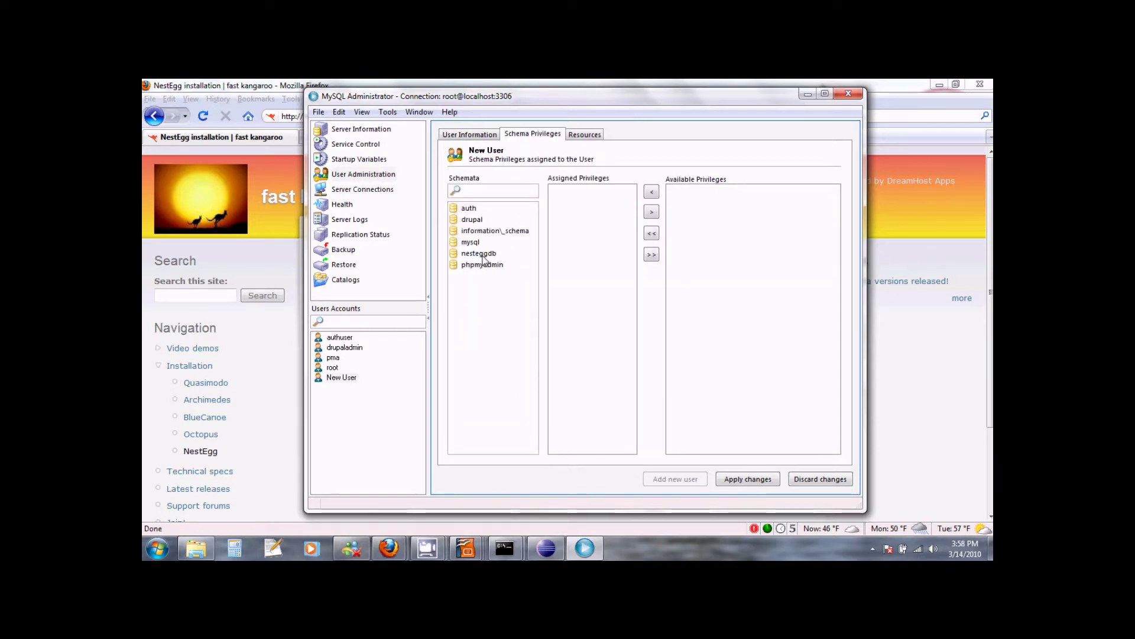
# Step: Grant nestegg all privileges on nesteggdb, apply the changes, and recheck the saved grants
pyautogui.click(480, 254)
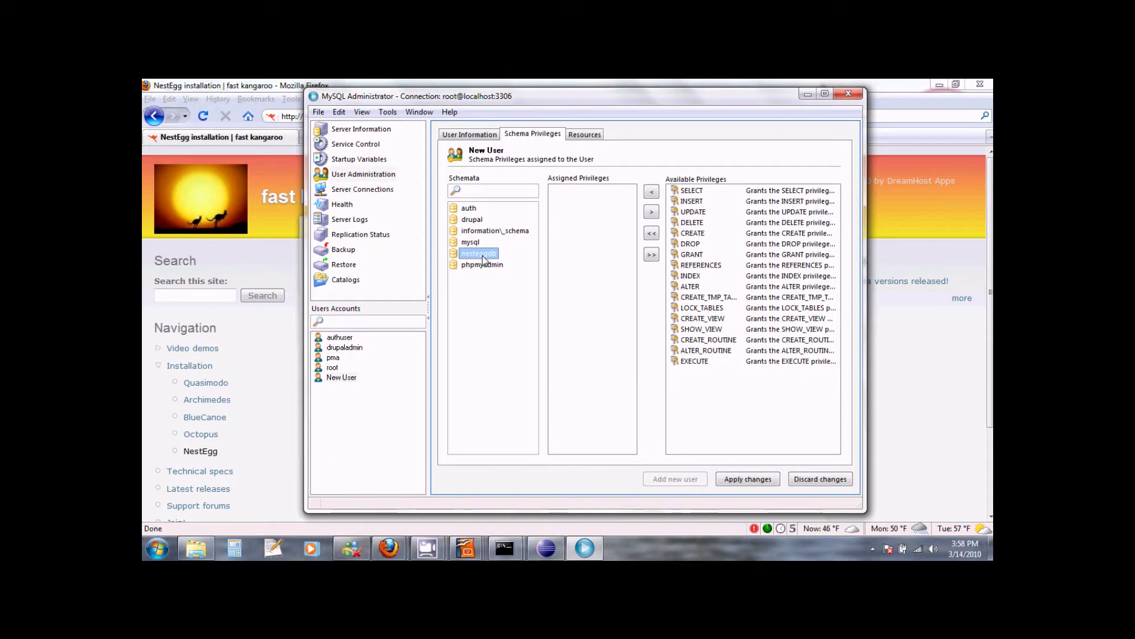
pyautogui.click(652, 234)
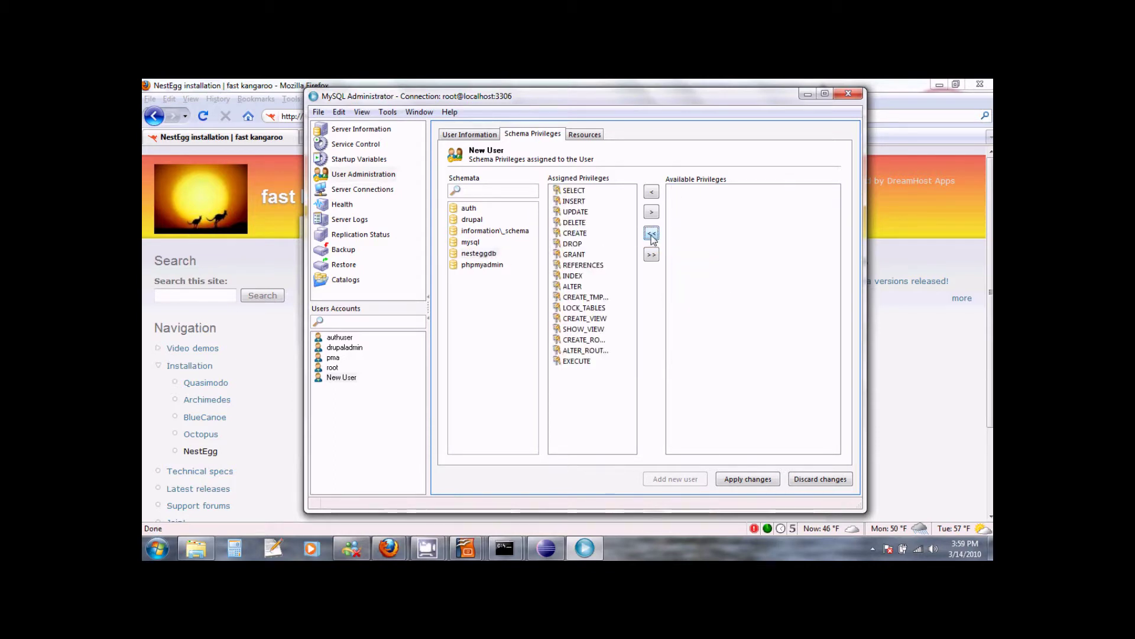
pyautogui.click(744, 482)
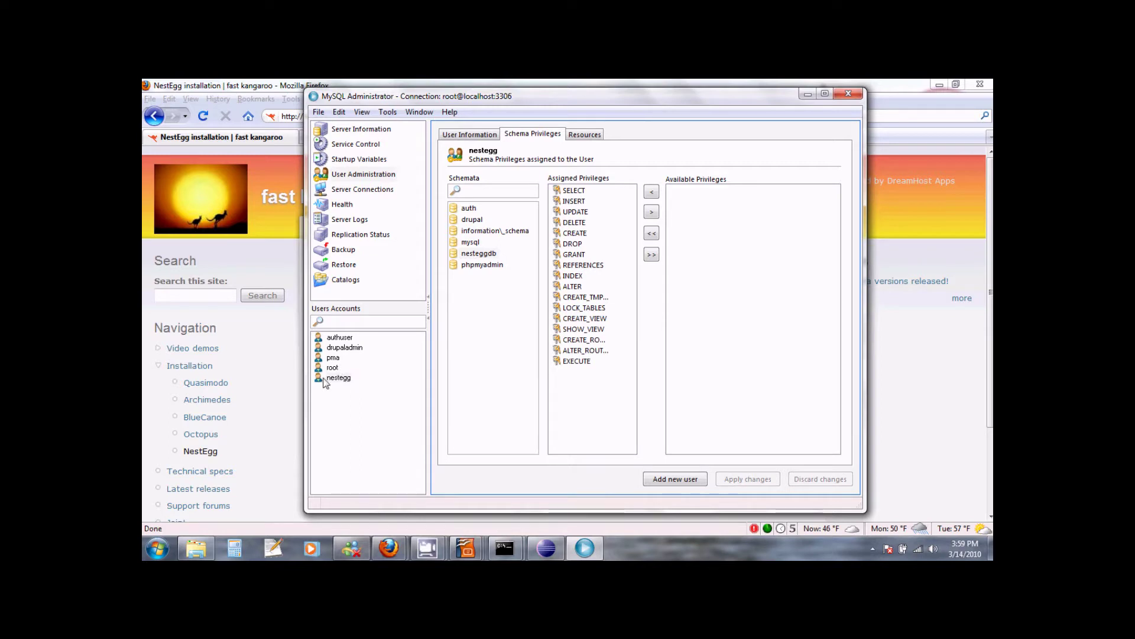
pyautogui.click(347, 379)
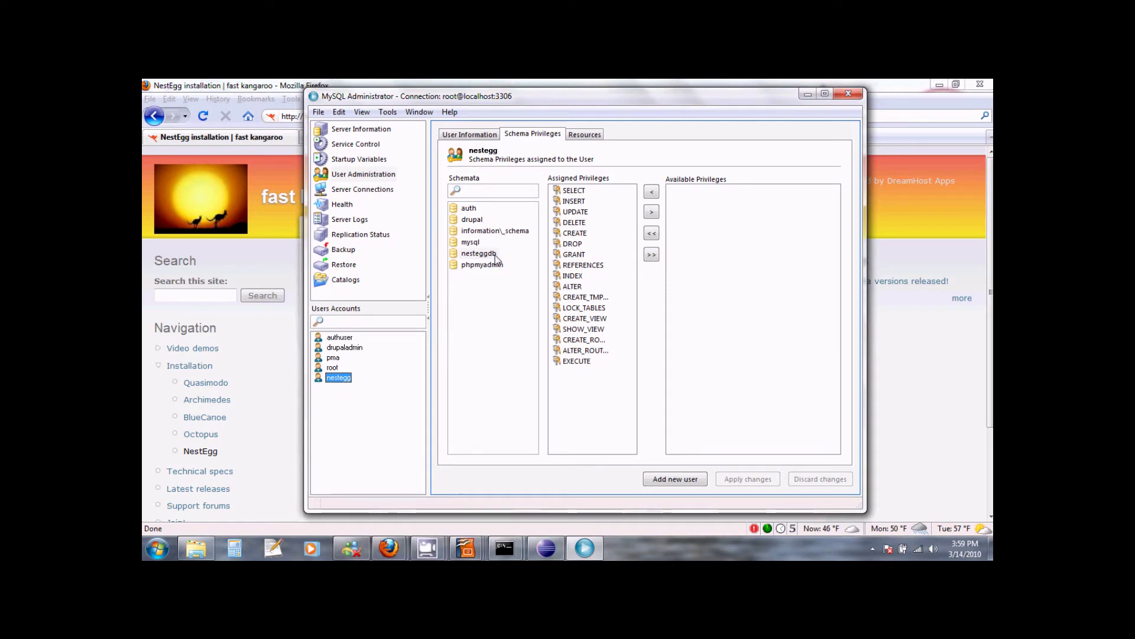
pyautogui.click(495, 255)
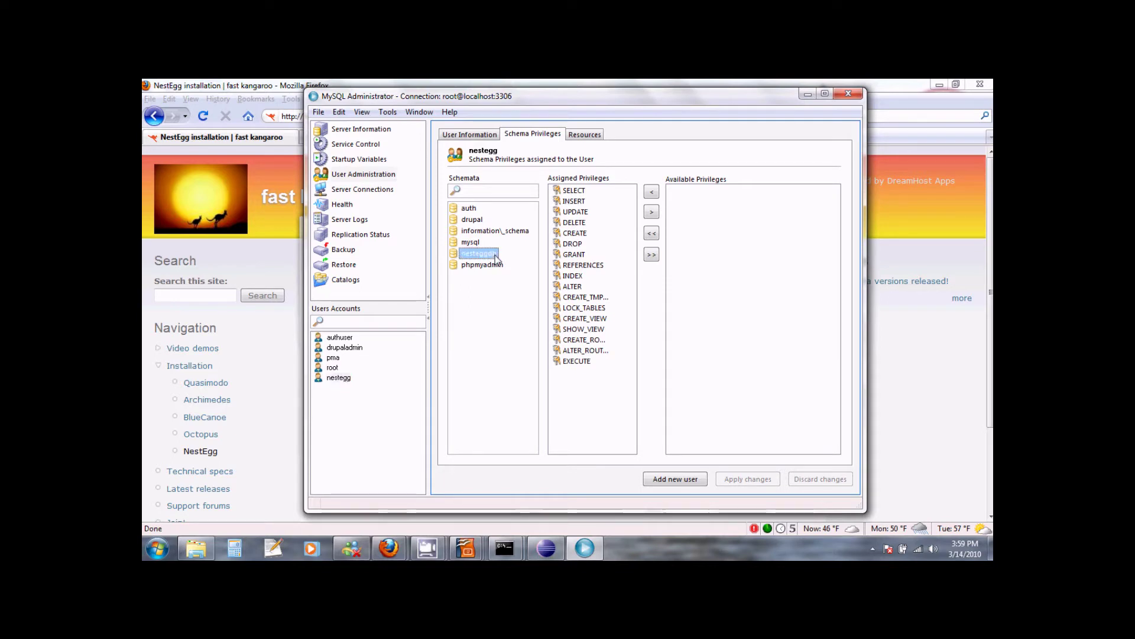